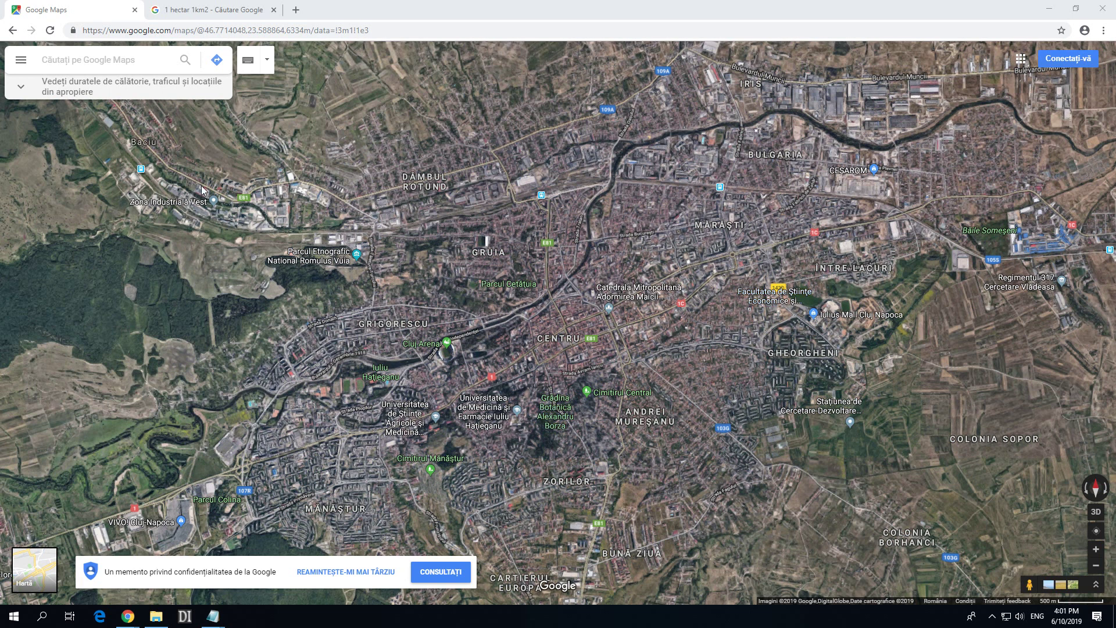
- Select the google.com/maps/ part of the map's web address
{"action": "left_click", "coordinate": [131, 33]}
{"action": "left_click", "coordinate": [130, 31]}
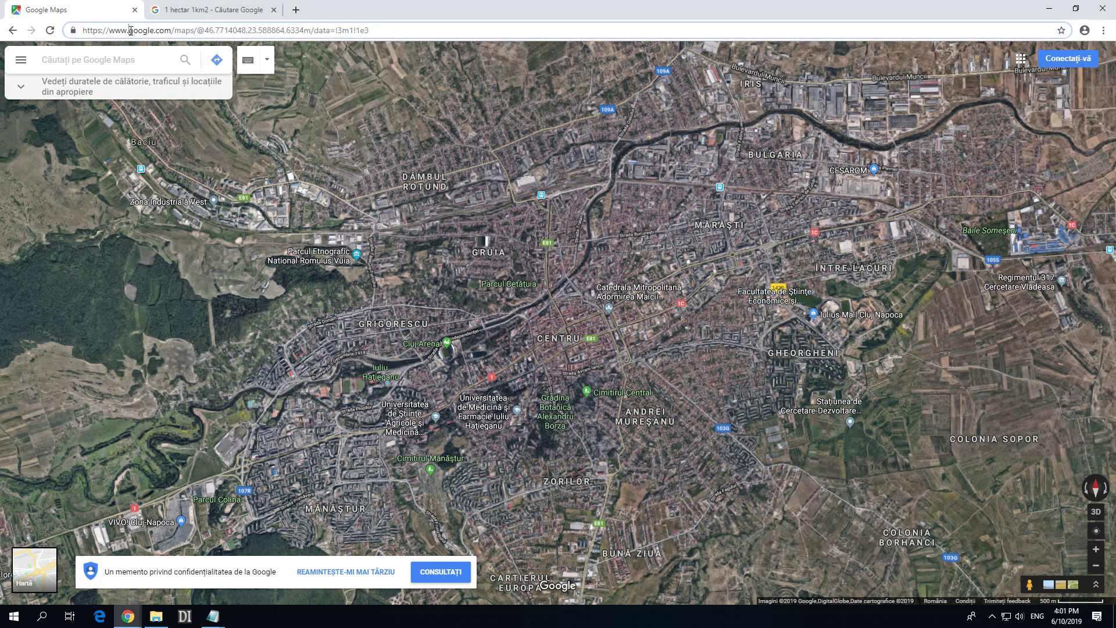
{"action": "left_click_drag", "start_coordinate": [135, 32], "coordinate": [197, 32]}
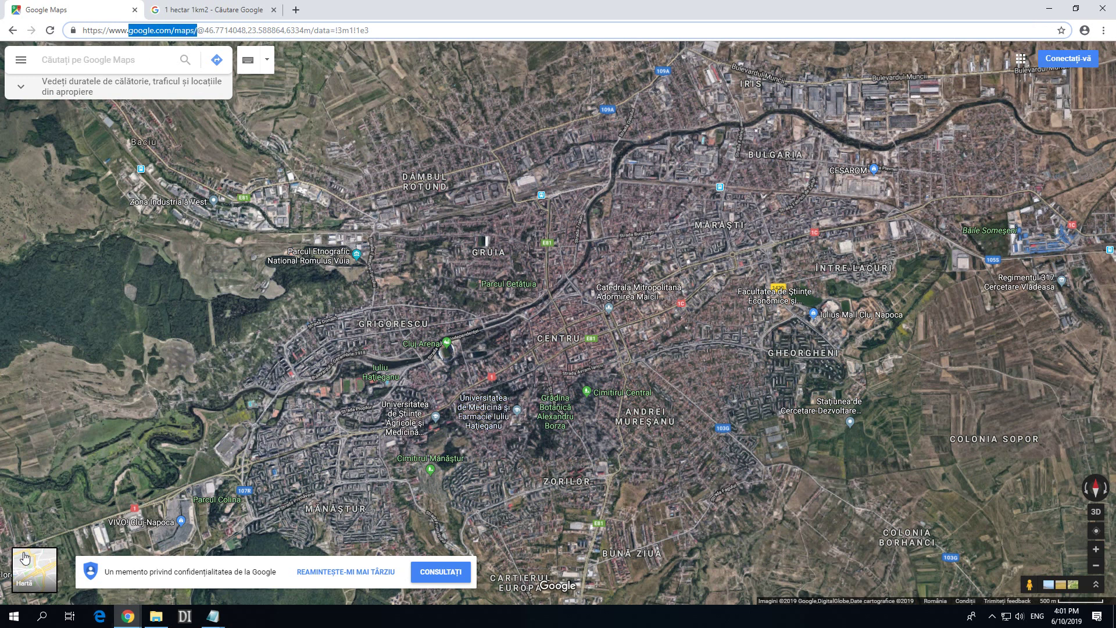
- Switch from satellite to the plain map and zoom onto Grigorescu by the canal
{"action": "left_click", "coordinate": [31, 573]}
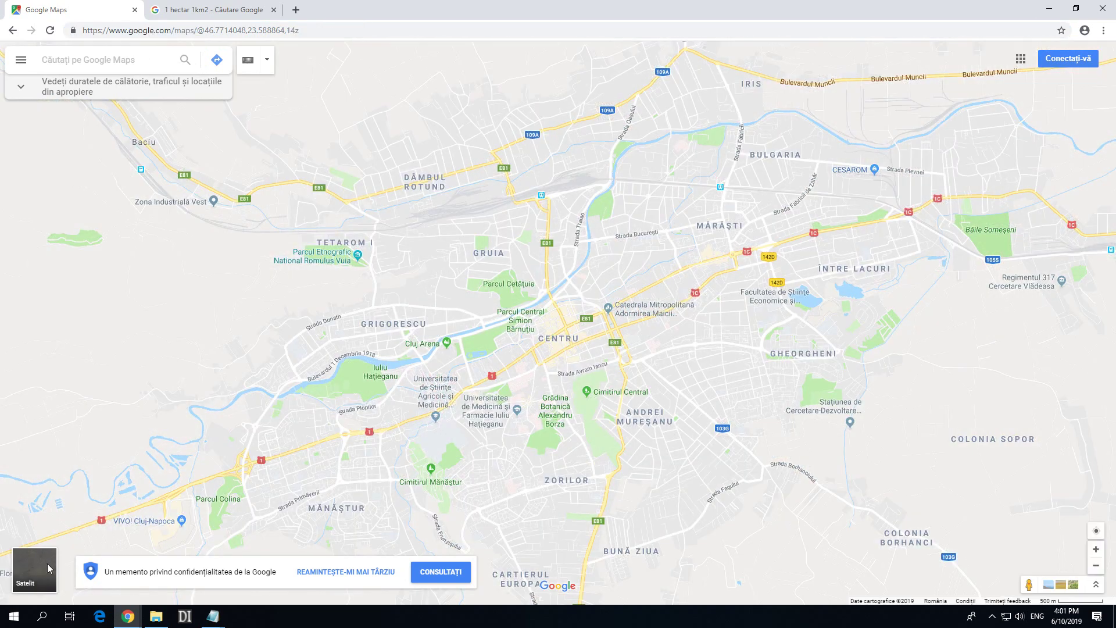
{"action": "left_click_drag", "start_coordinate": [339, 414], "coordinate": [614, 313]}
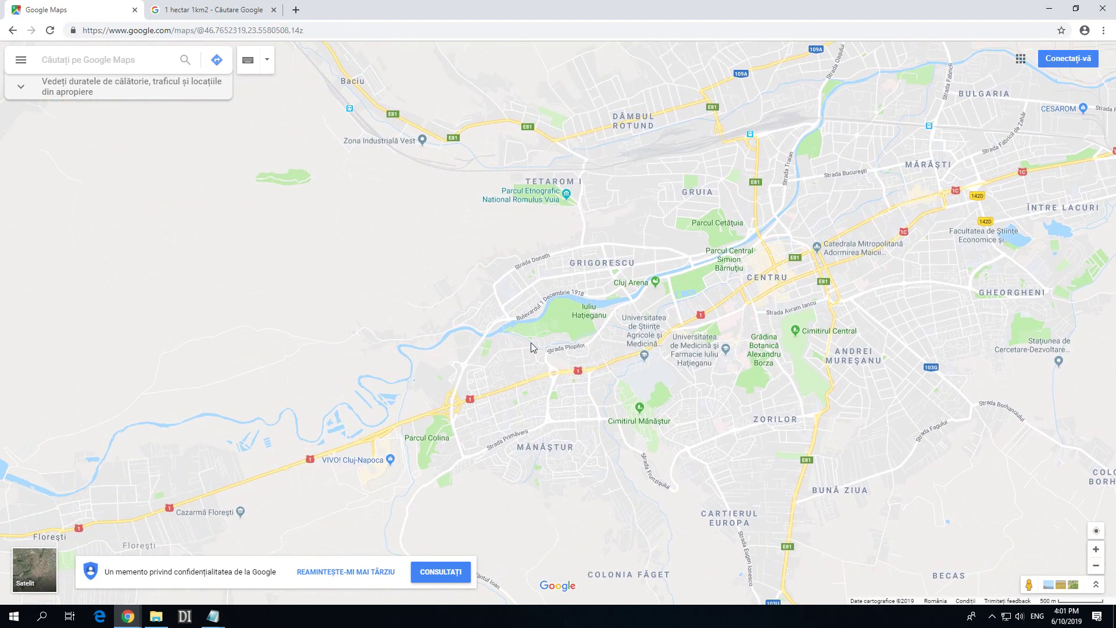
{"action": "scroll", "coordinate": [555, 292], "scroll_direction": "up", "scroll_amount": 3}
{"action": "scroll", "coordinate": [564, 278], "scroll_direction": "up", "scroll_amount": 2}
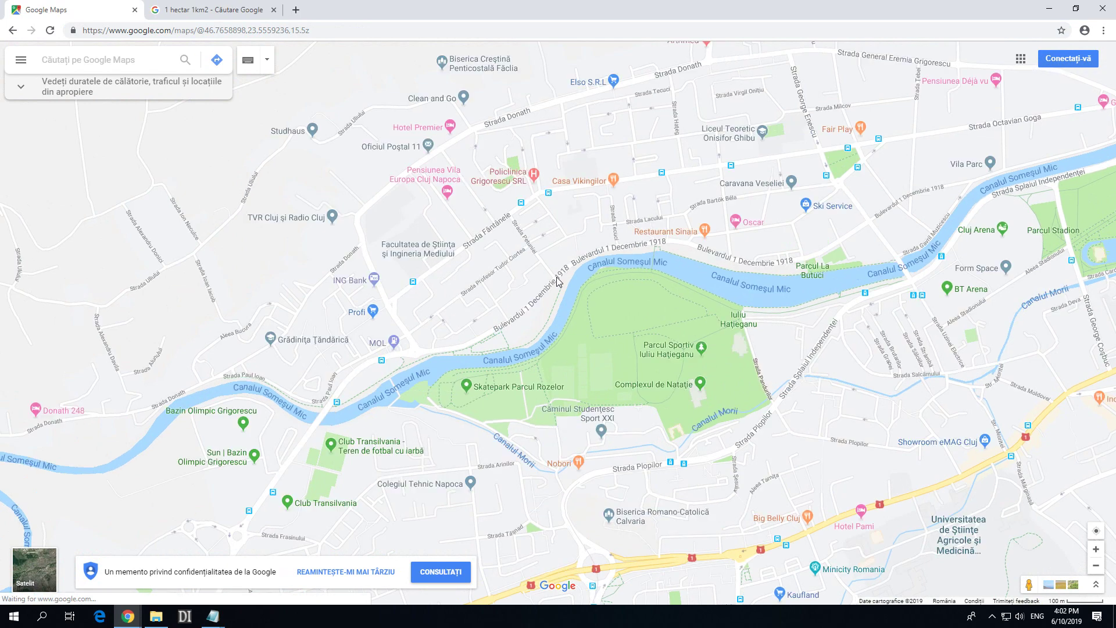
{"action": "scroll", "coordinate": [521, 271], "scroll_direction": "down", "scroll_amount": 2}
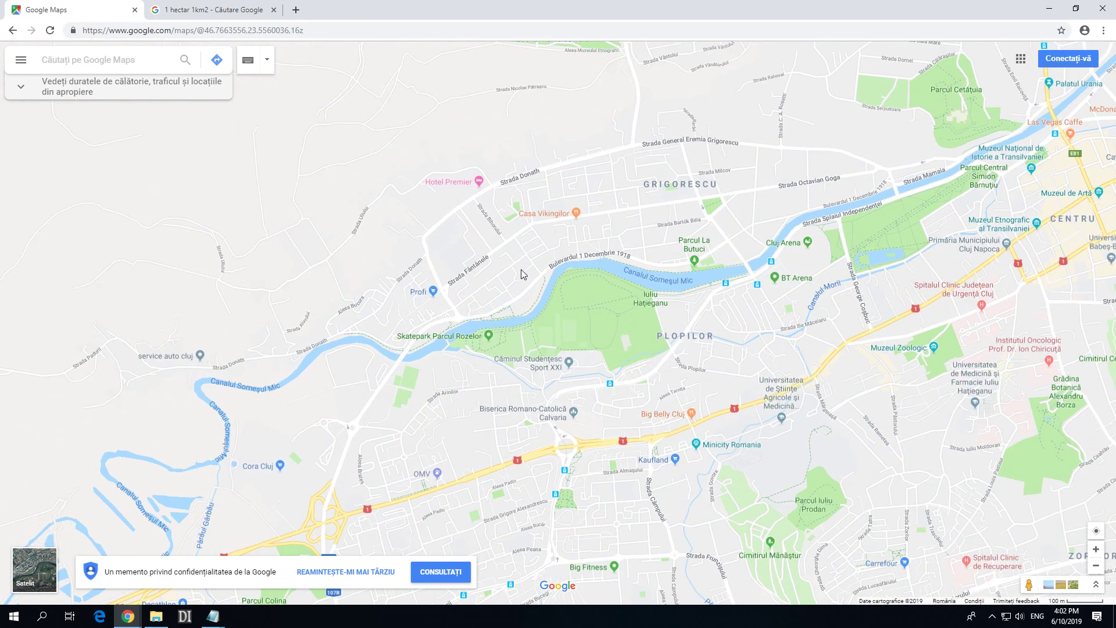
{"action": "scroll", "coordinate": [520, 271], "scroll_direction": "up", "scroll_amount": 1}
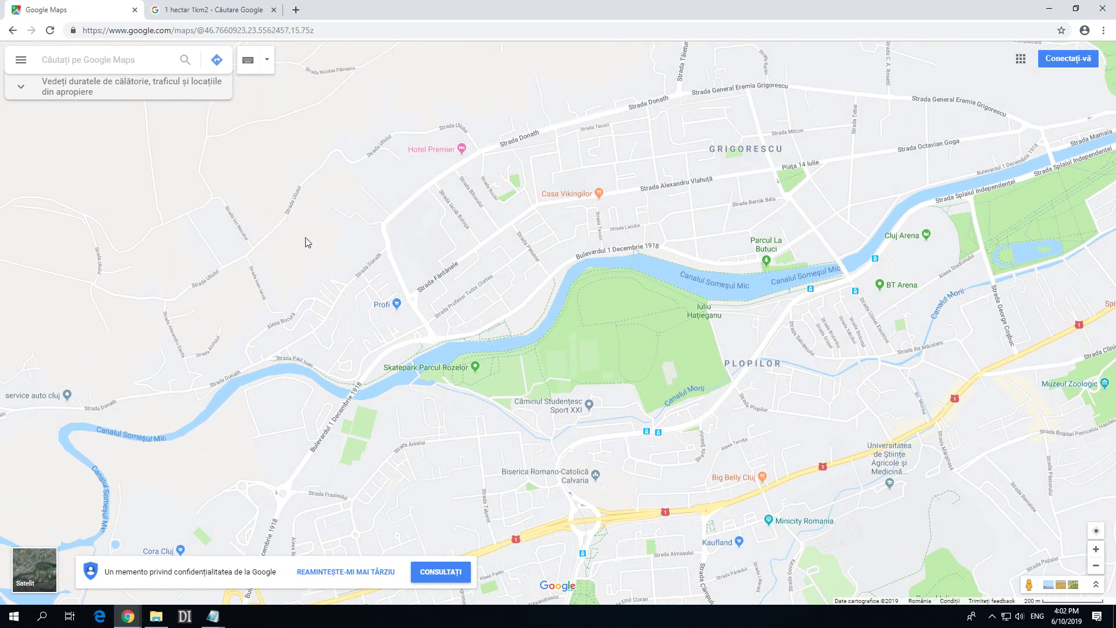
- Set the Google Maps interface language to English (United States) via the Limbă option
{"action": "right_click", "coordinate": [312, 222]}
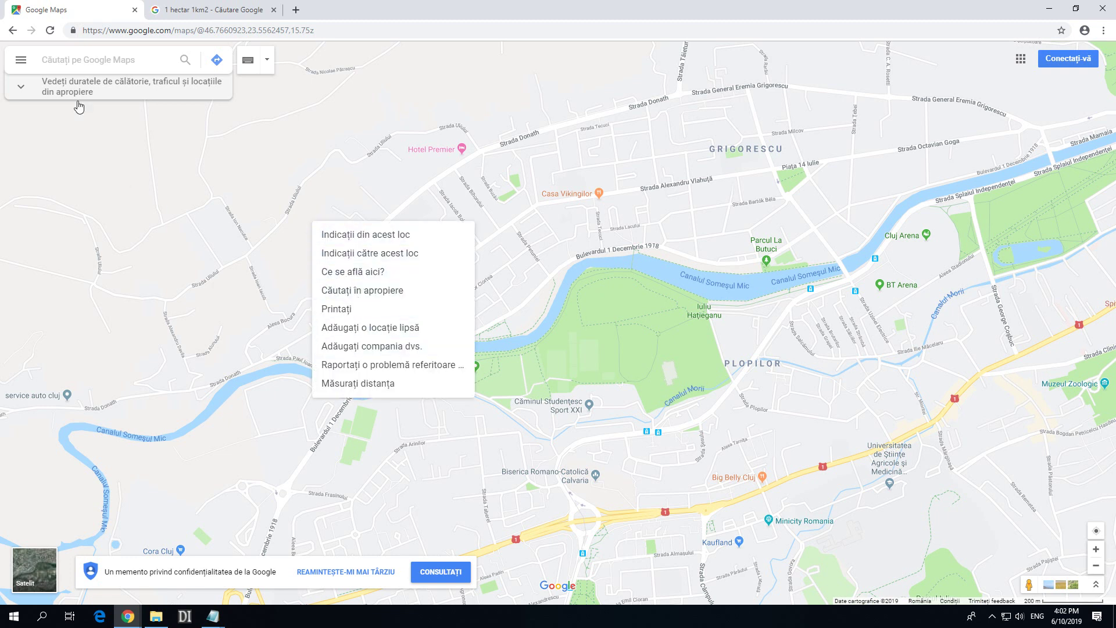
{"action": "left_click", "coordinate": [21, 61]}
{"action": "scroll", "coordinate": [110, 291], "scroll_direction": "down", "scroll_amount": 3}
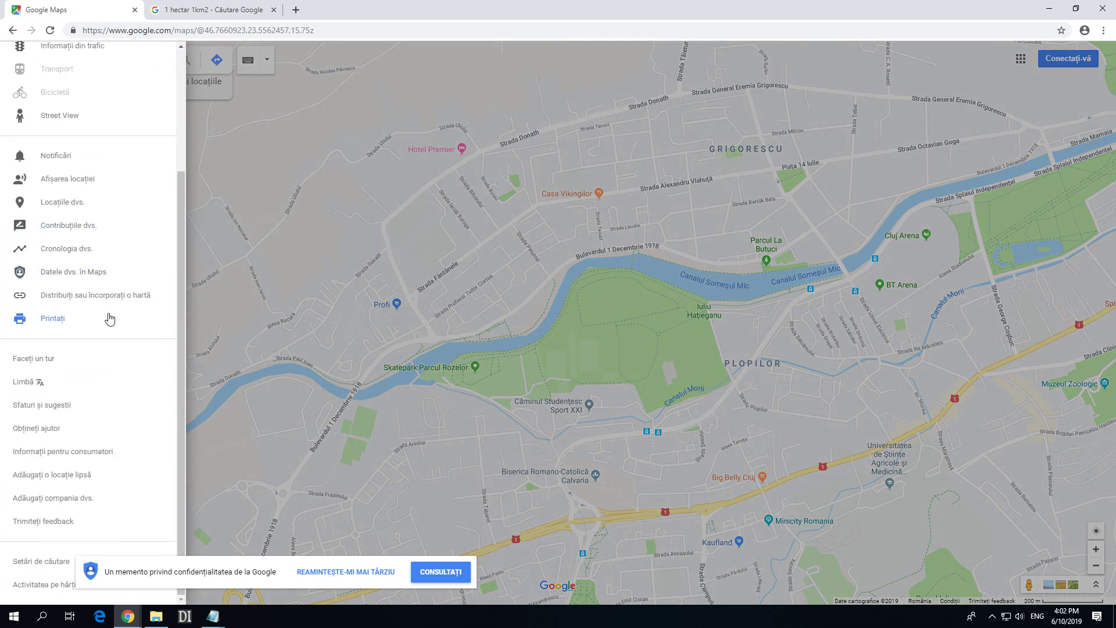
{"action": "left_click", "coordinate": [36, 389]}
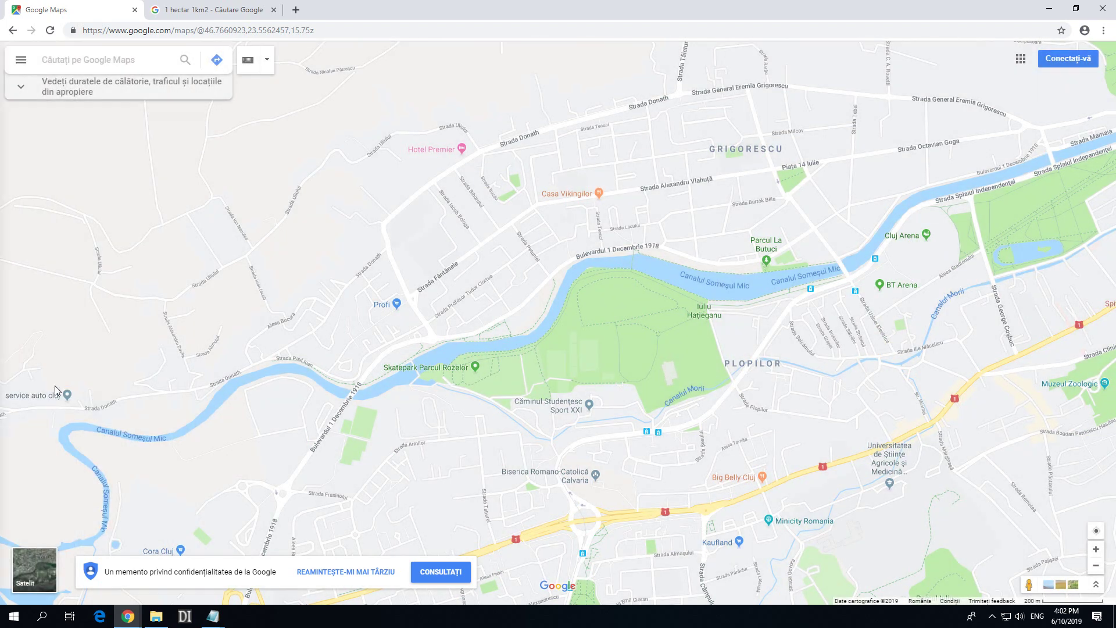
{"action": "left_click", "coordinate": [367, 401]}
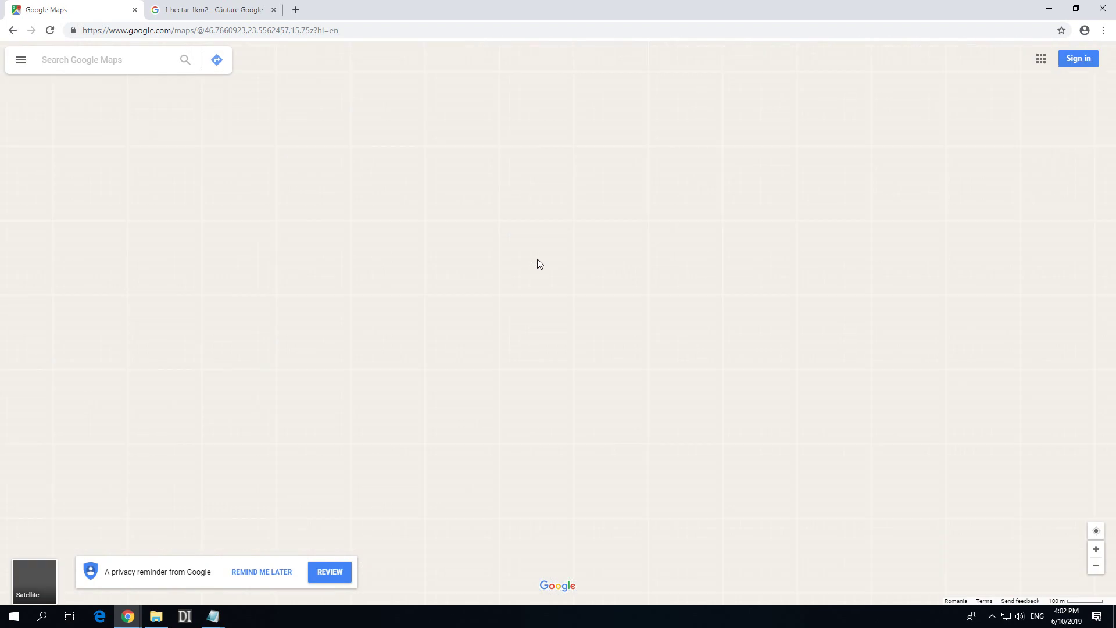
- Start Measure distance from Strada Alexandru Vlahuță beside Policlinica Grigorescu
{"action": "scroll", "coordinate": [581, 256], "scroll_direction": "up", "scroll_amount": 2}
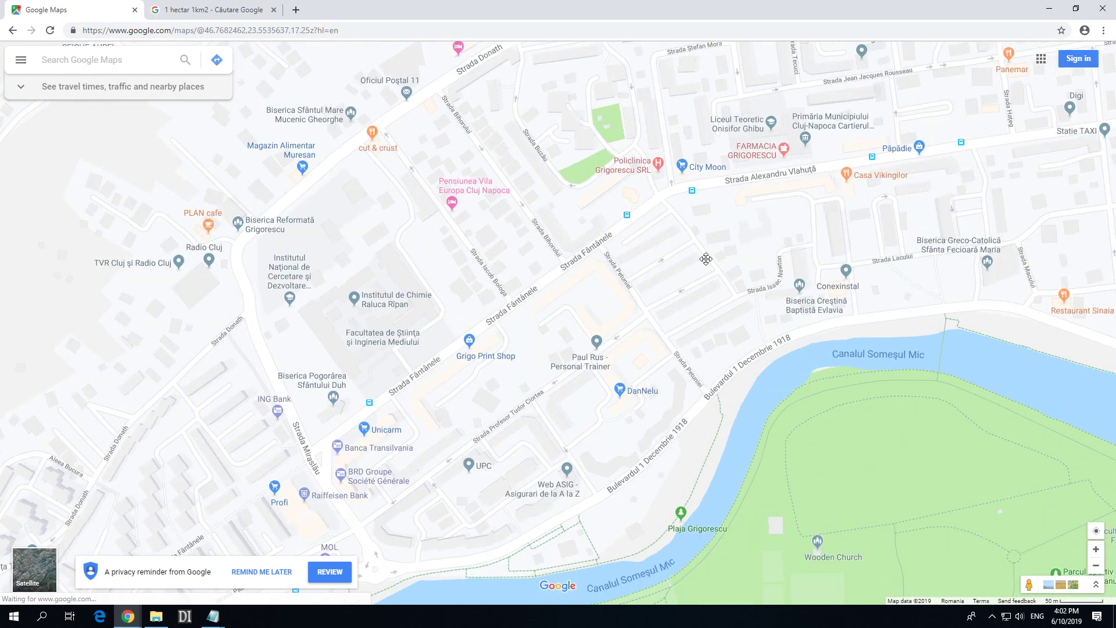
{"action": "scroll", "coordinate": [665, 250], "scroll_direction": "up", "scroll_amount": 2}
{"action": "scroll", "coordinate": [409, 333], "scroll_direction": "down", "scroll_amount": 1}
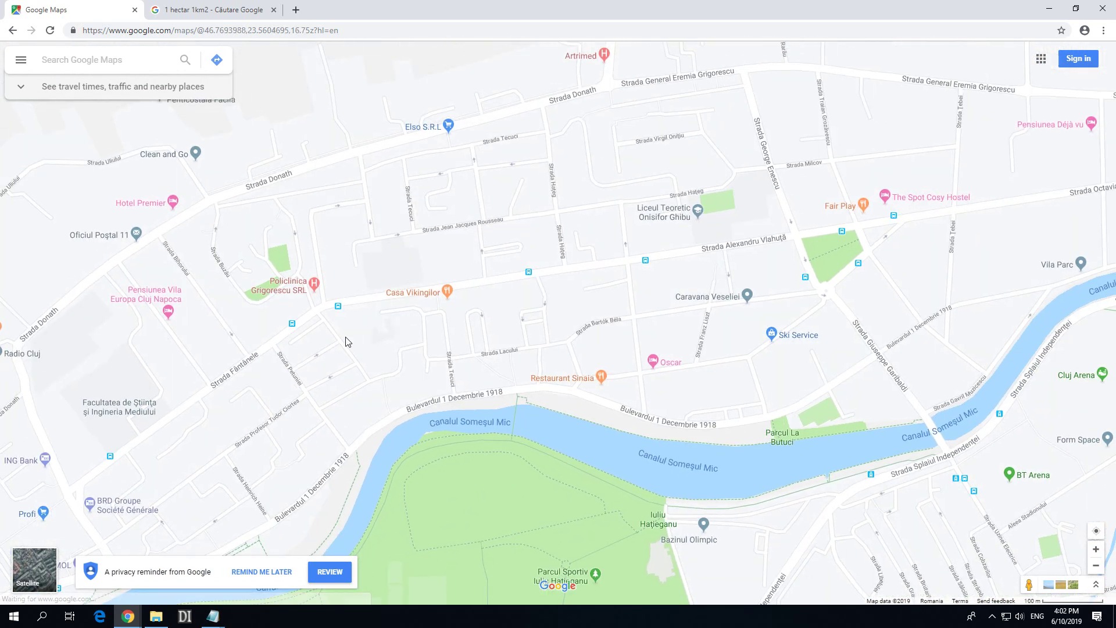
{"action": "right_click", "coordinate": [325, 308]}
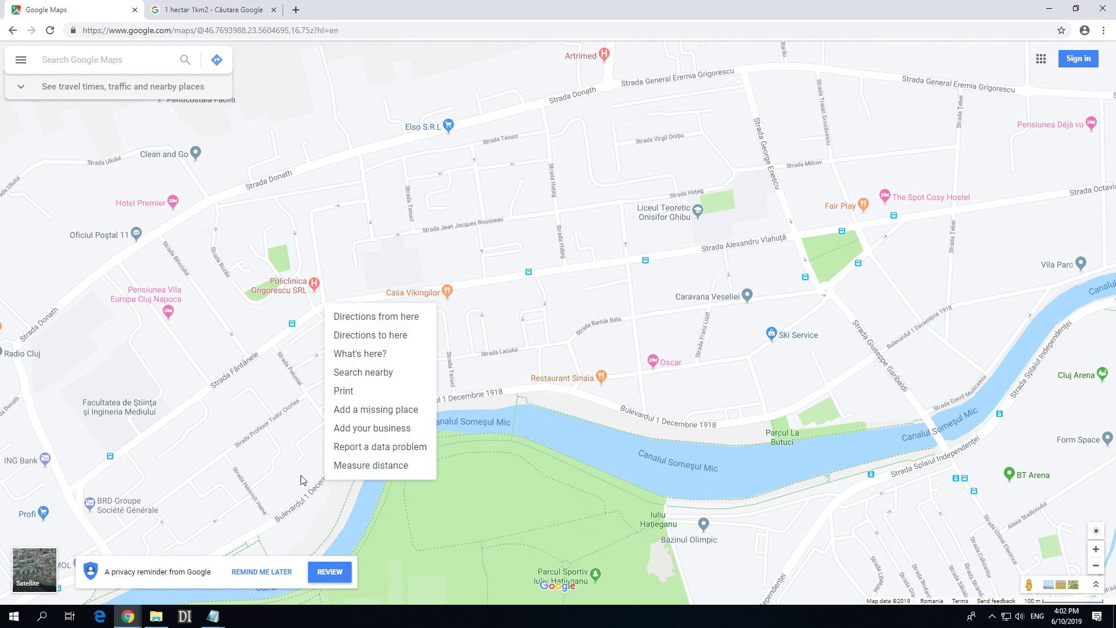
{"action": "left_click", "coordinate": [403, 467]}
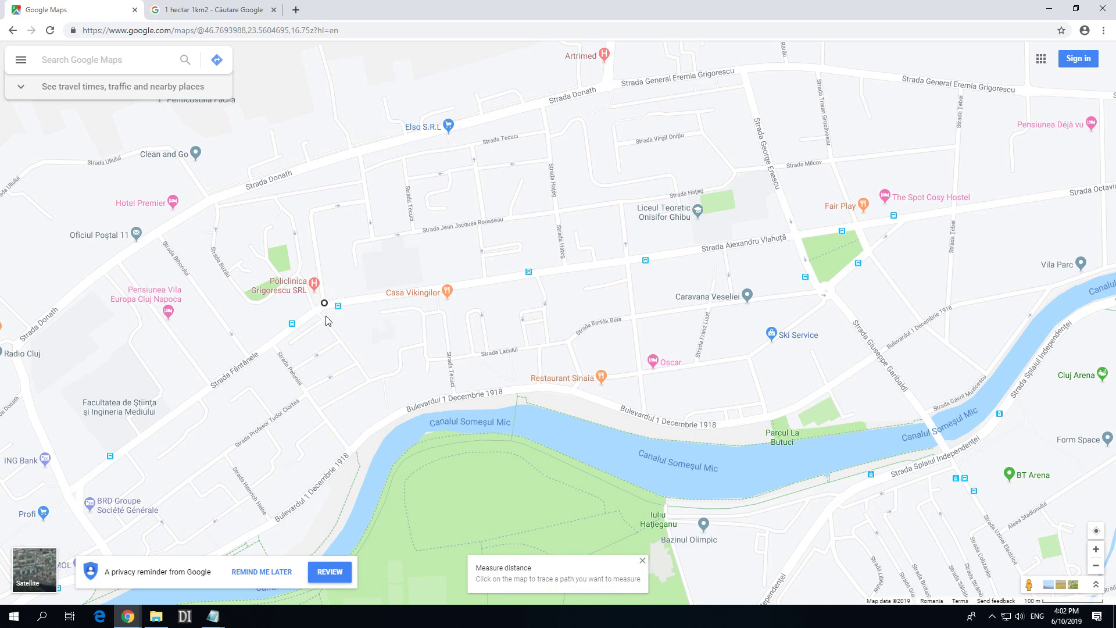
{"action": "scroll", "coordinate": [326, 320], "scroll_direction": "up", "scroll_amount": 2}
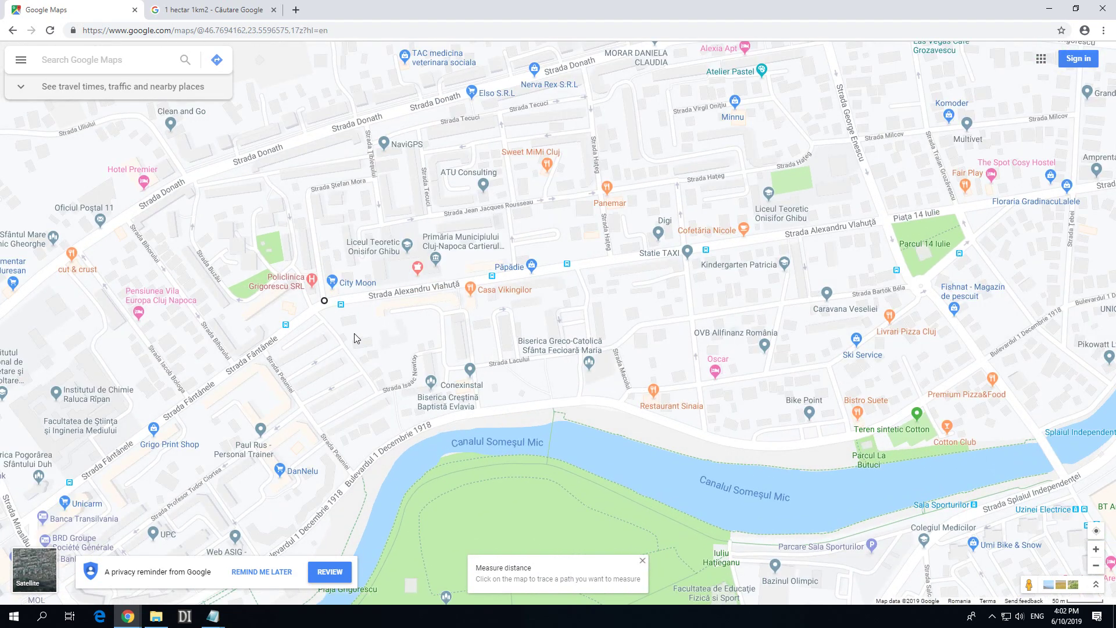
{"action": "scroll", "coordinate": [356, 338], "scroll_direction": "down", "scroll_amount": 1}
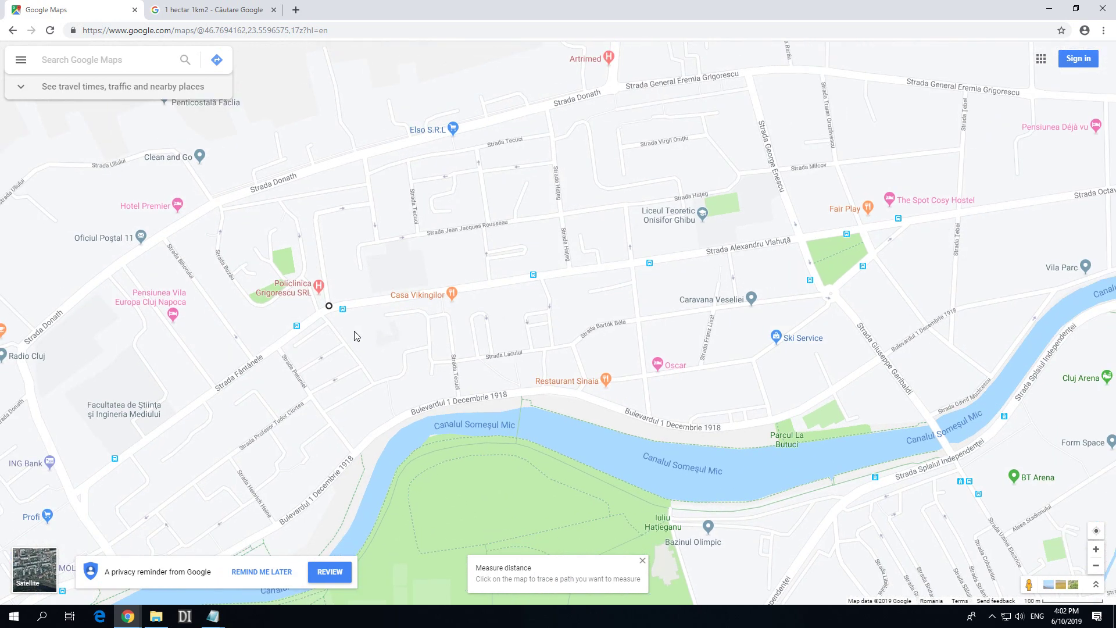
- Add measure points east, north and west to 1.19 km, then close the path into a polygon
{"action": "left_click", "coordinate": [632, 264]}
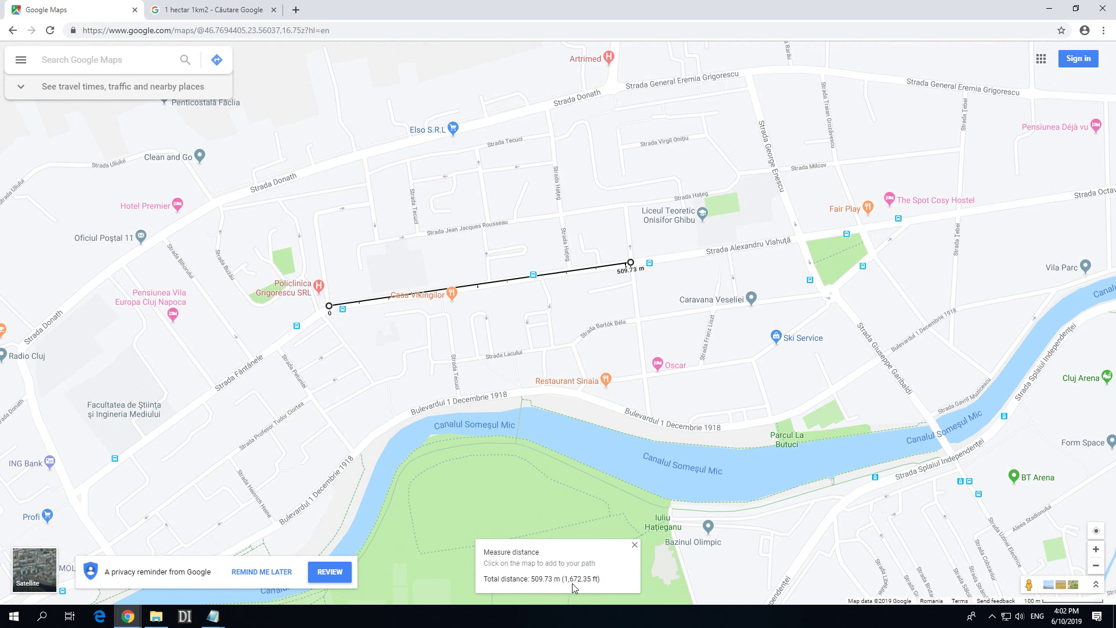
{"action": "left_click", "coordinate": [625, 205]}
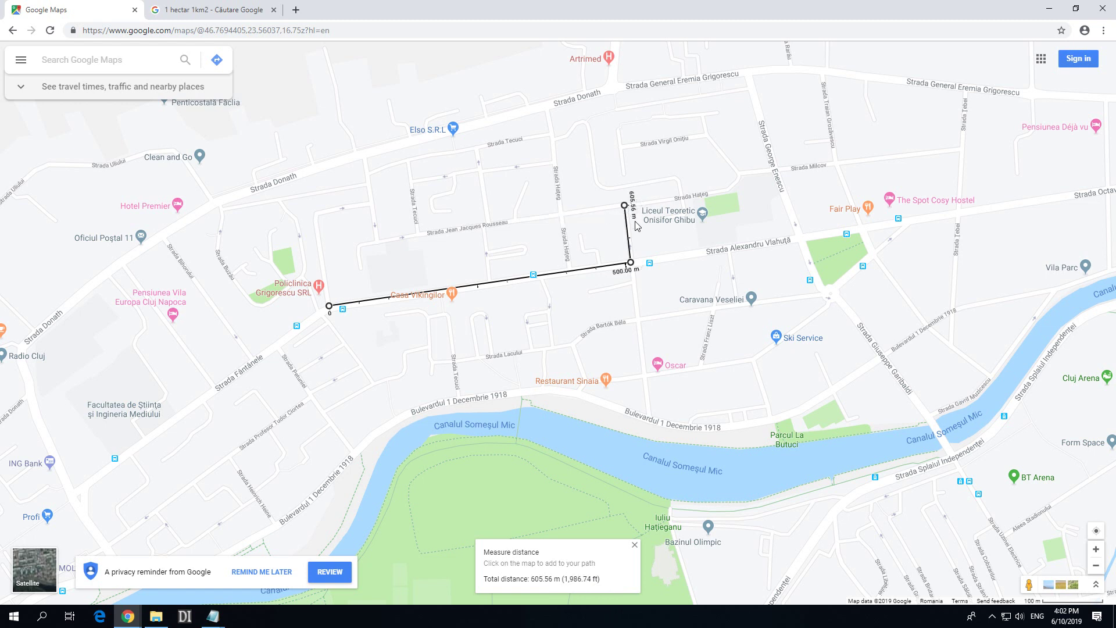
{"action": "left_click", "coordinate": [561, 215]}
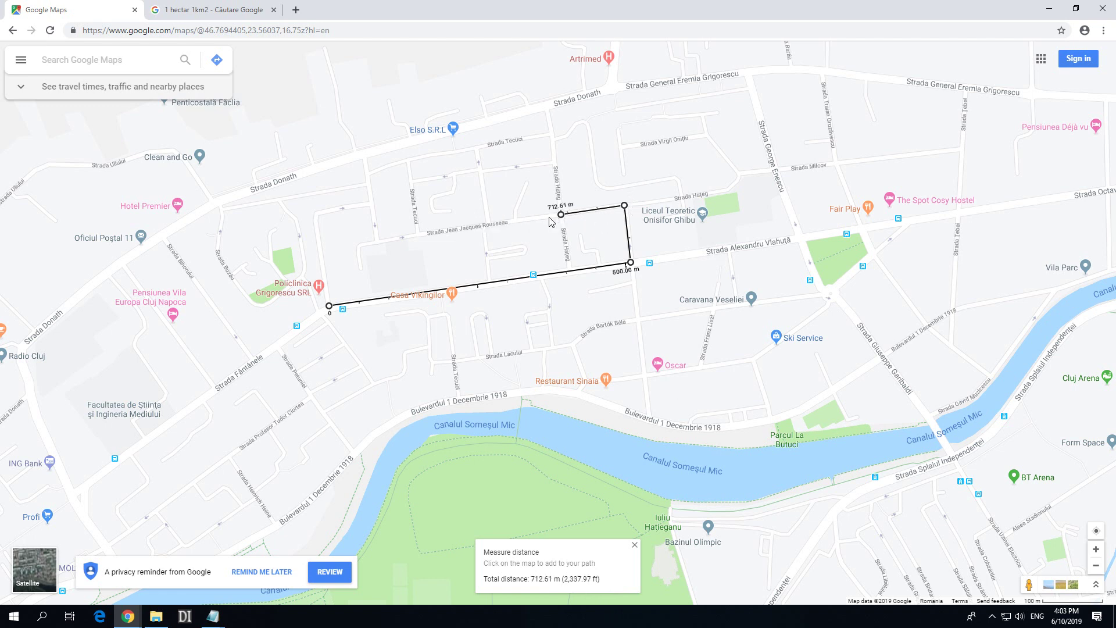
{"action": "left_click", "coordinate": [483, 227]}
{"action": "left_click", "coordinate": [376, 239]}
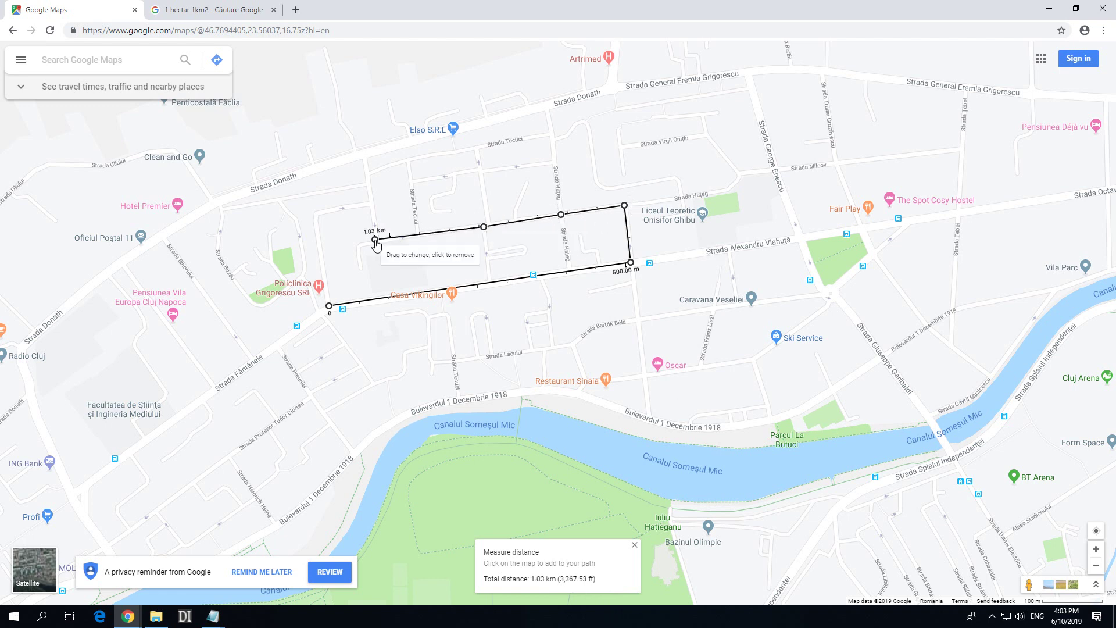
{"action": "left_click", "coordinate": [371, 203]}
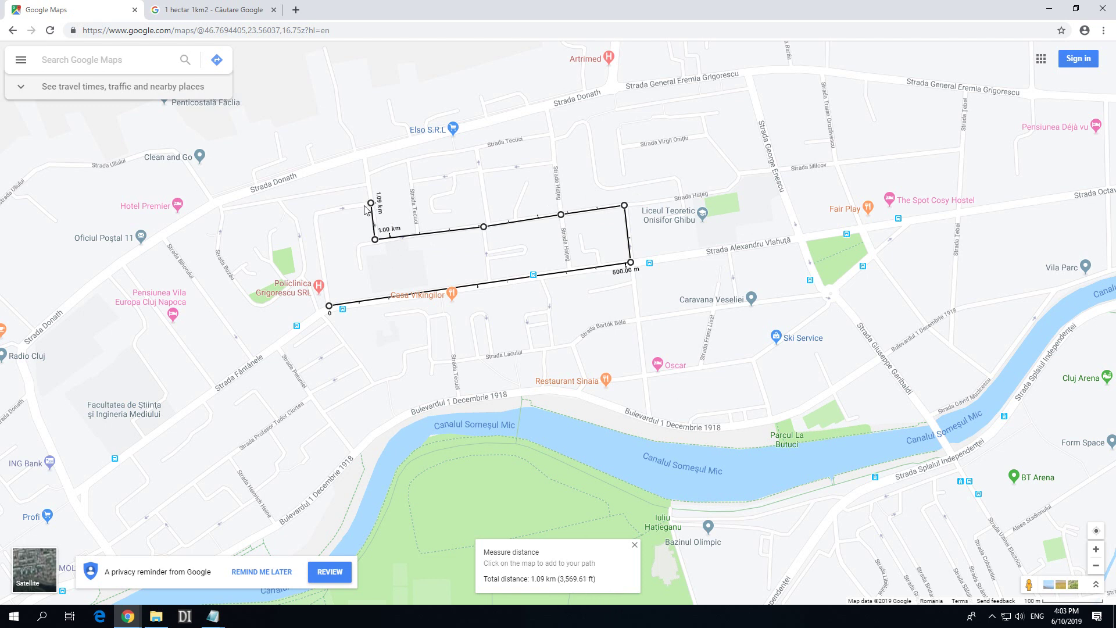
{"action": "left_click", "coordinate": [313, 214]}
{"action": "left_click", "coordinate": [329, 307]}
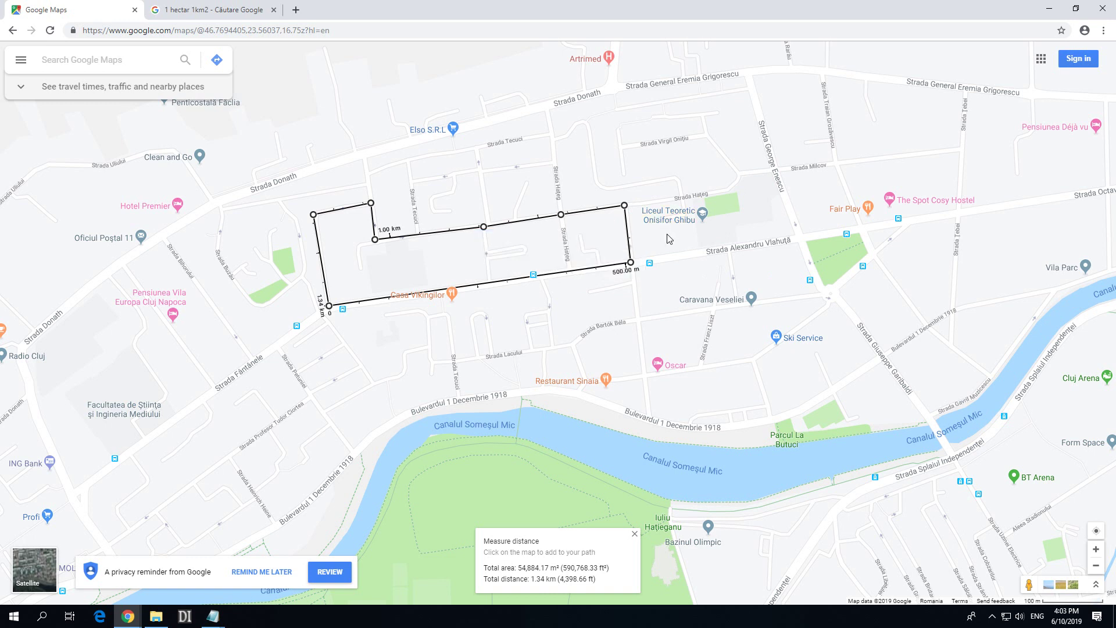
- Extend the path southeast toward the river, then clear the whole measurement
{"action": "left_click", "coordinate": [678, 320]}
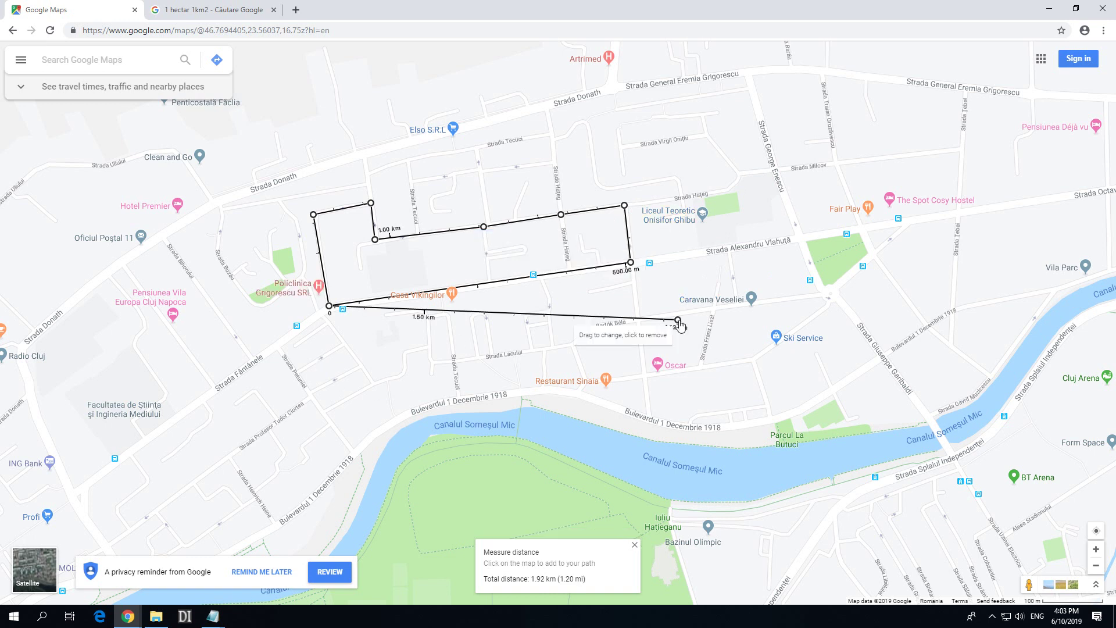
{"action": "left_click", "coordinate": [685, 390]}
{"action": "left_click", "coordinate": [761, 367]}
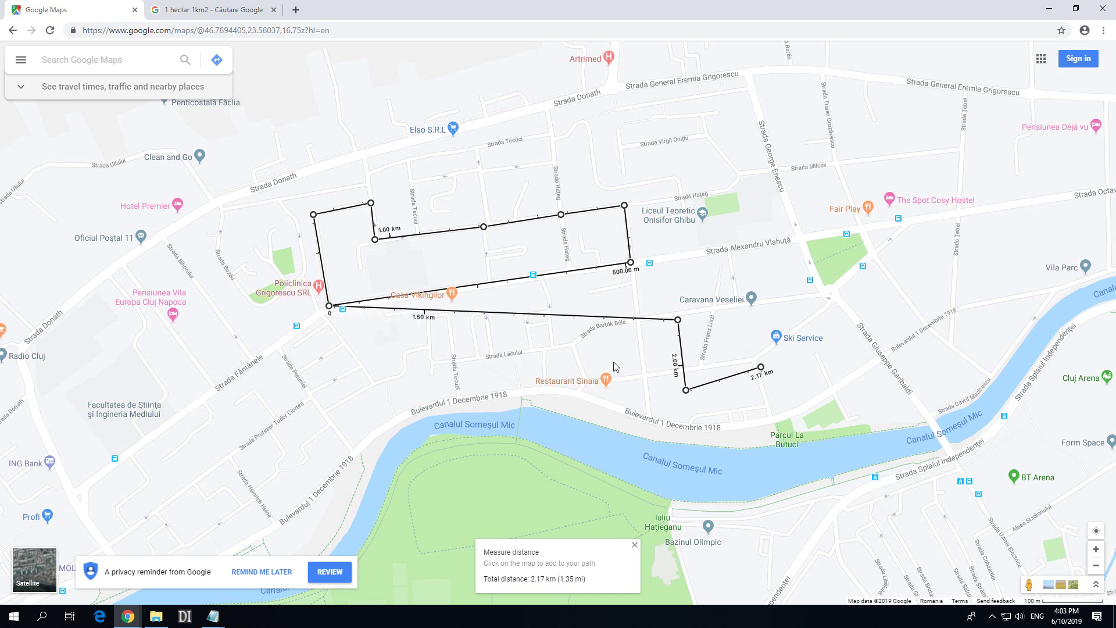
{"action": "right_click", "coordinate": [673, 276]}
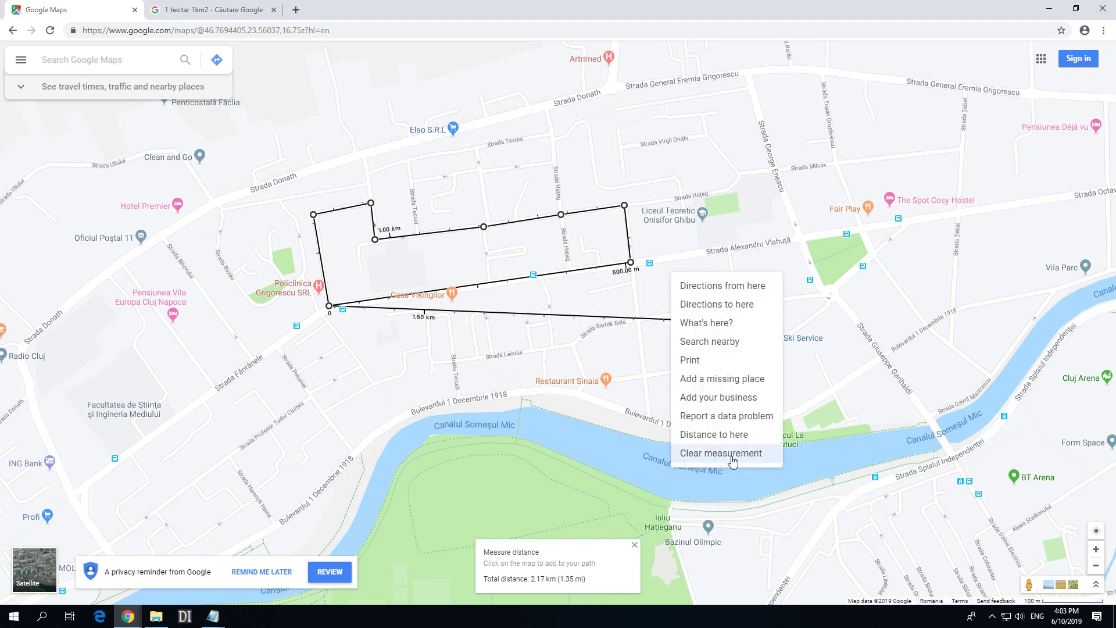
{"action": "left_click", "coordinate": [635, 548]}
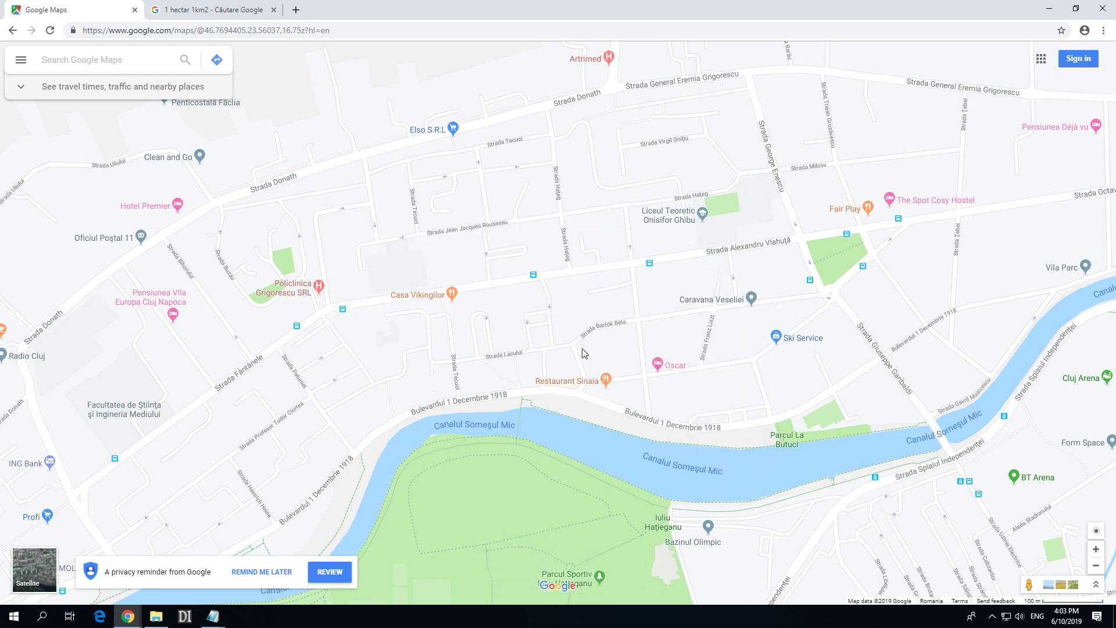
- Start a new measurement near Casa Vikingilor and close a six-point polygon around the blocks
{"action": "right_click", "coordinate": [330, 312]}
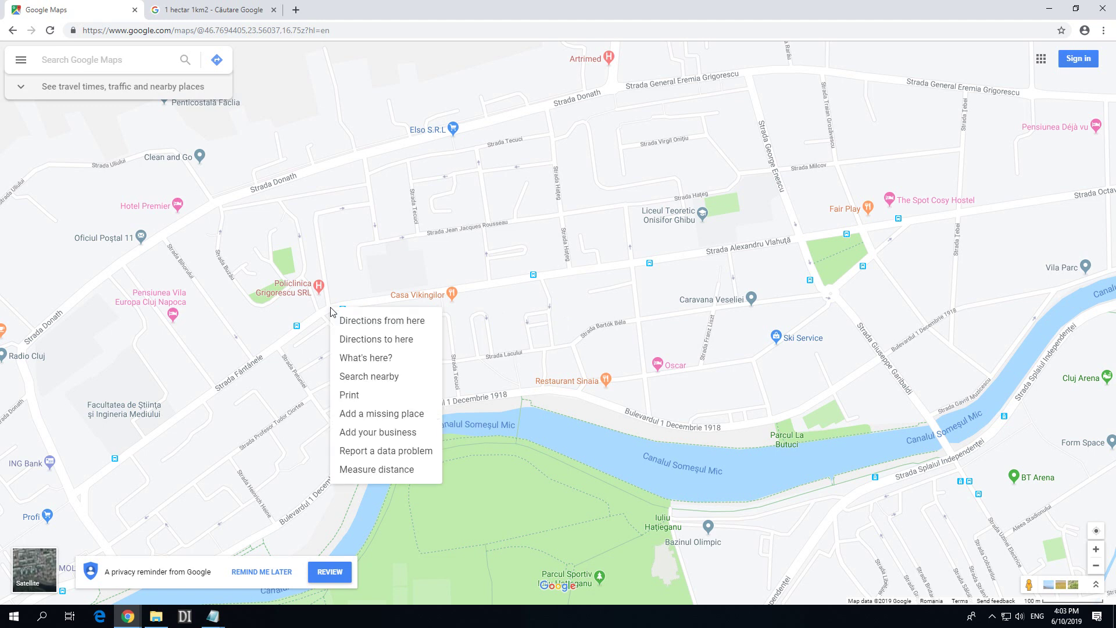
{"action": "left_click", "coordinate": [363, 470]}
{"action": "left_click", "coordinate": [489, 283]}
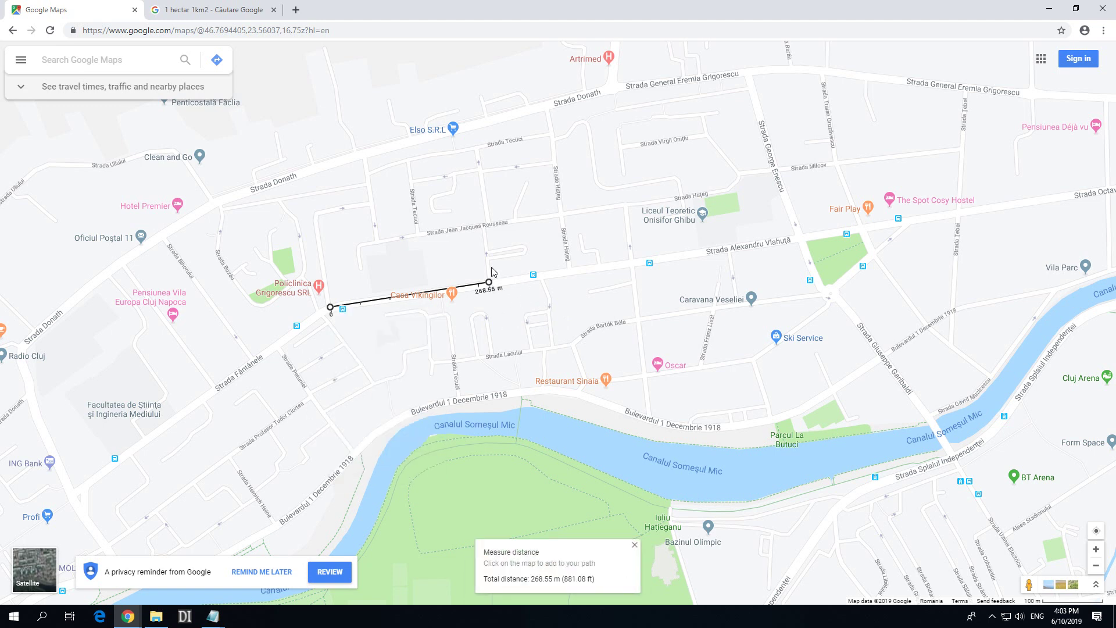
{"action": "left_click", "coordinate": [482, 224]}
{"action": "left_click", "coordinate": [375, 240]}
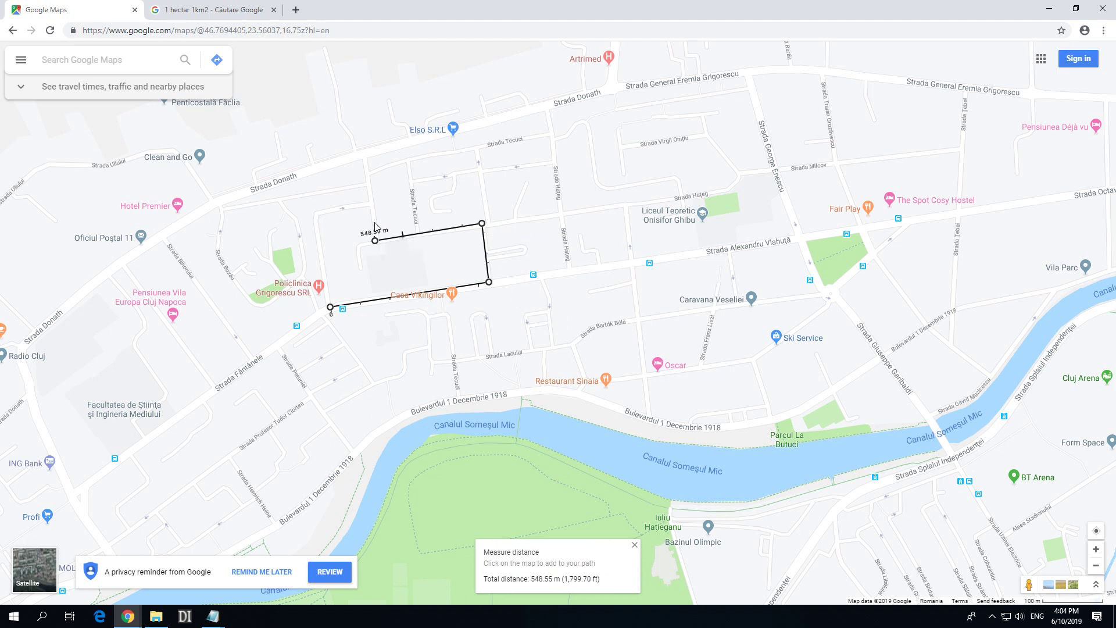
{"action": "left_click", "coordinate": [371, 205]}
{"action": "left_click", "coordinate": [314, 213]}
{"action": "left_click", "coordinate": [330, 306]}
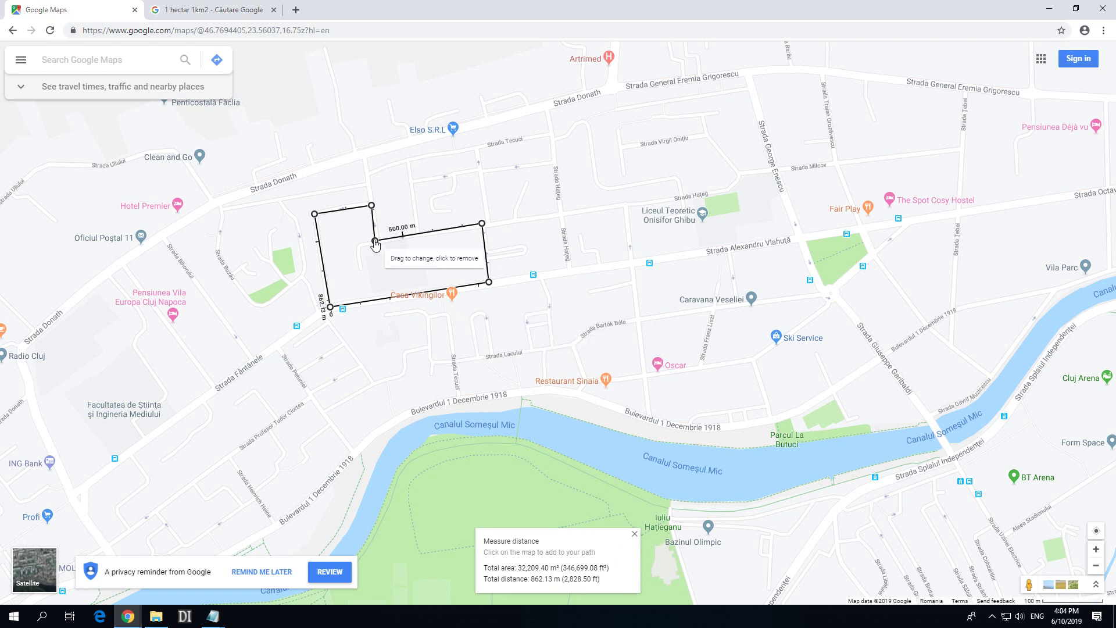
- Drag corners and edges outward to reshape the polygon to 66,300.72 m² over 1.26 km
{"action": "left_click_drag", "start_coordinate": [375, 240], "coordinate": [367, 173]}
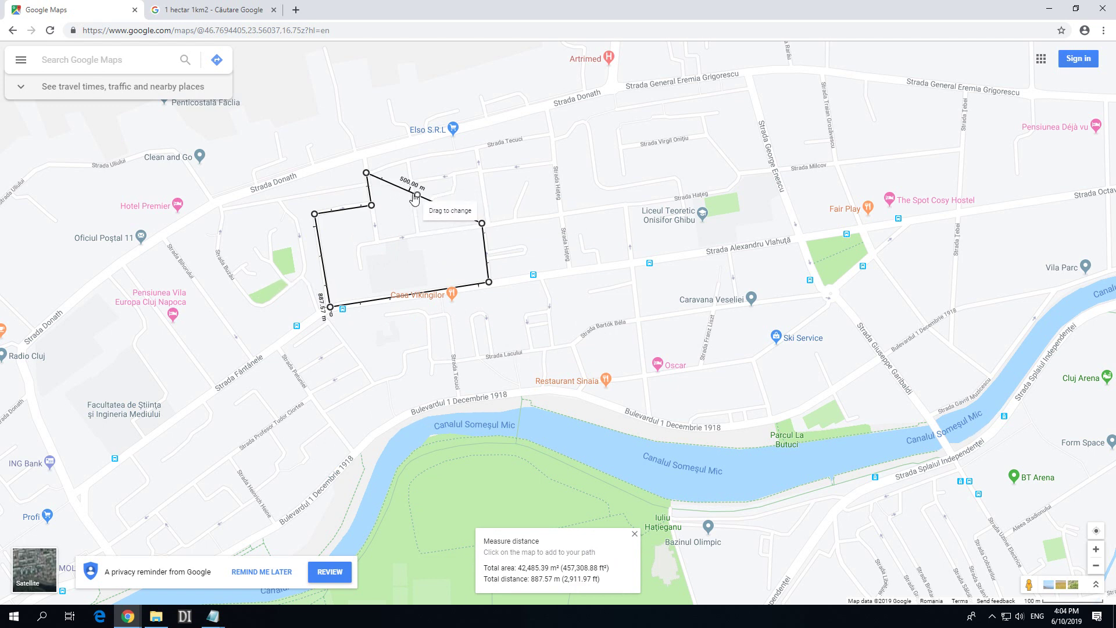
{"action": "left_click_drag", "start_coordinate": [413, 193], "coordinate": [476, 148]}
{"action": "left_click_drag", "start_coordinate": [482, 223], "coordinate": [480, 178]}
{"action": "left_click_drag", "start_coordinate": [522, 222], "coordinate": [562, 217]}
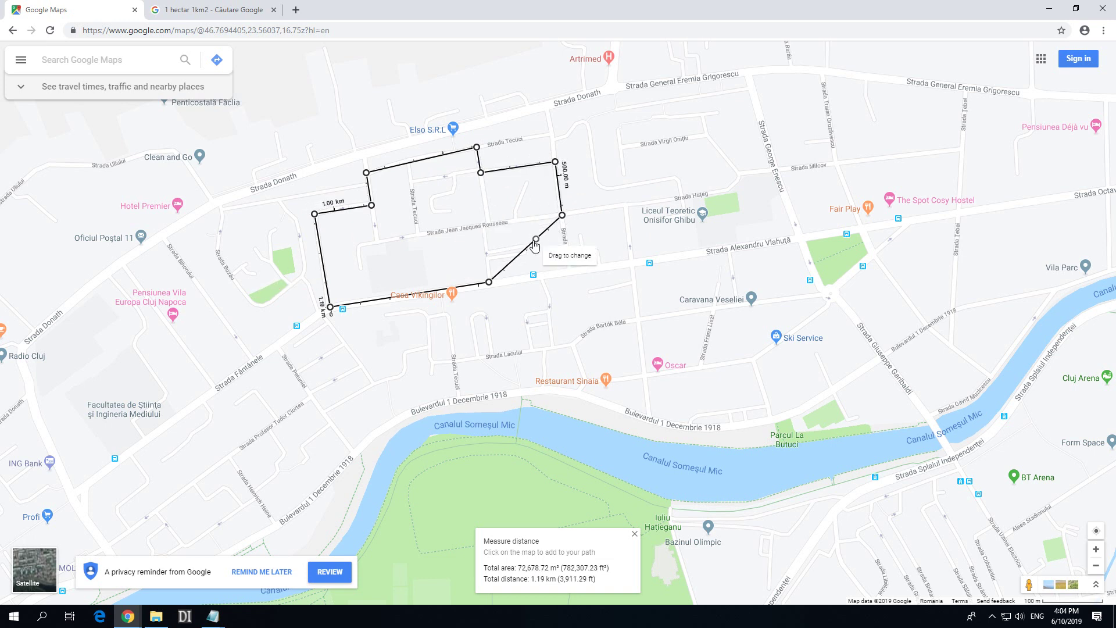
{"action": "left_click_drag", "start_coordinate": [525, 249], "coordinate": [484, 229]}
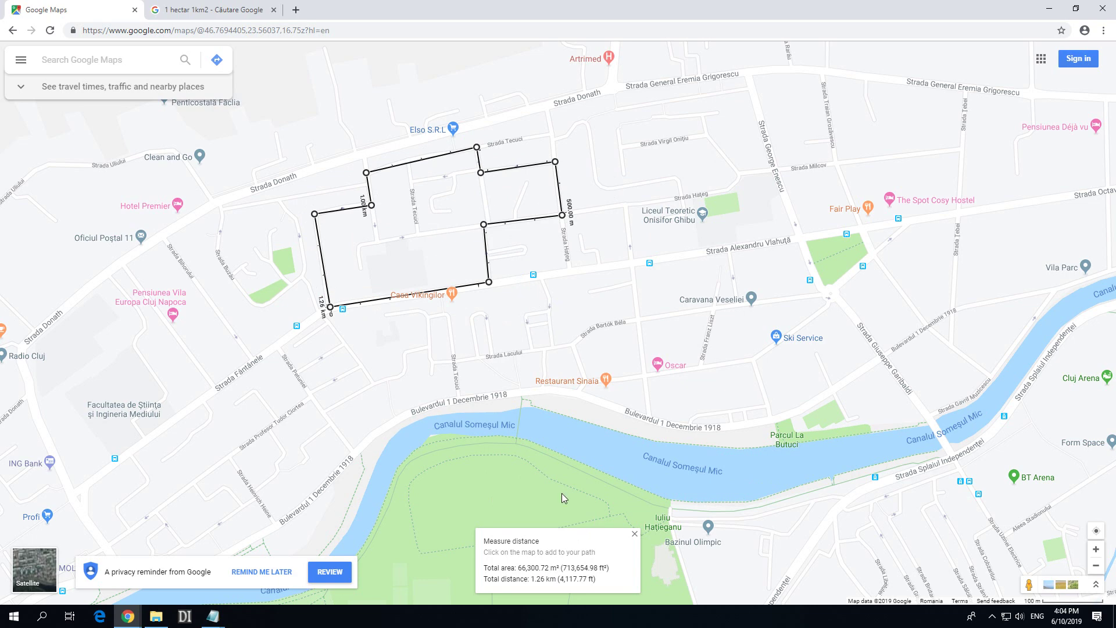
{"action": "scroll", "coordinate": [581, 401], "scroll_direction": "down", "scroll_amount": 4}
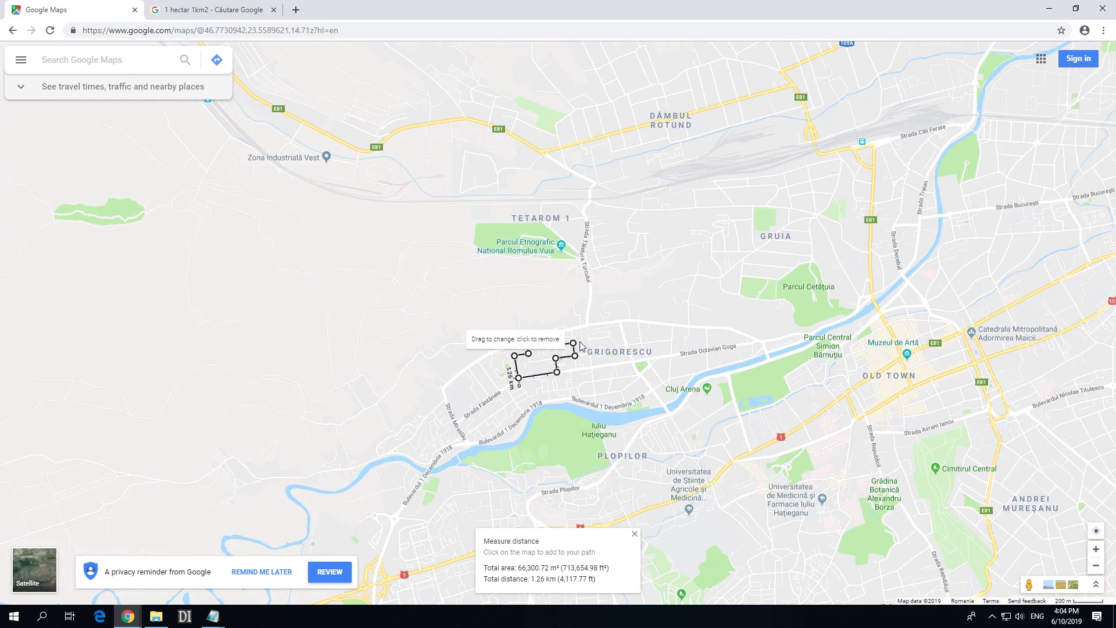
- Stretch two corners far northeast and southeast into a 4.67 km² triangle, then view the 1 km² image search
{"action": "left_click_drag", "start_coordinate": [580, 346], "coordinate": [785, 59]}
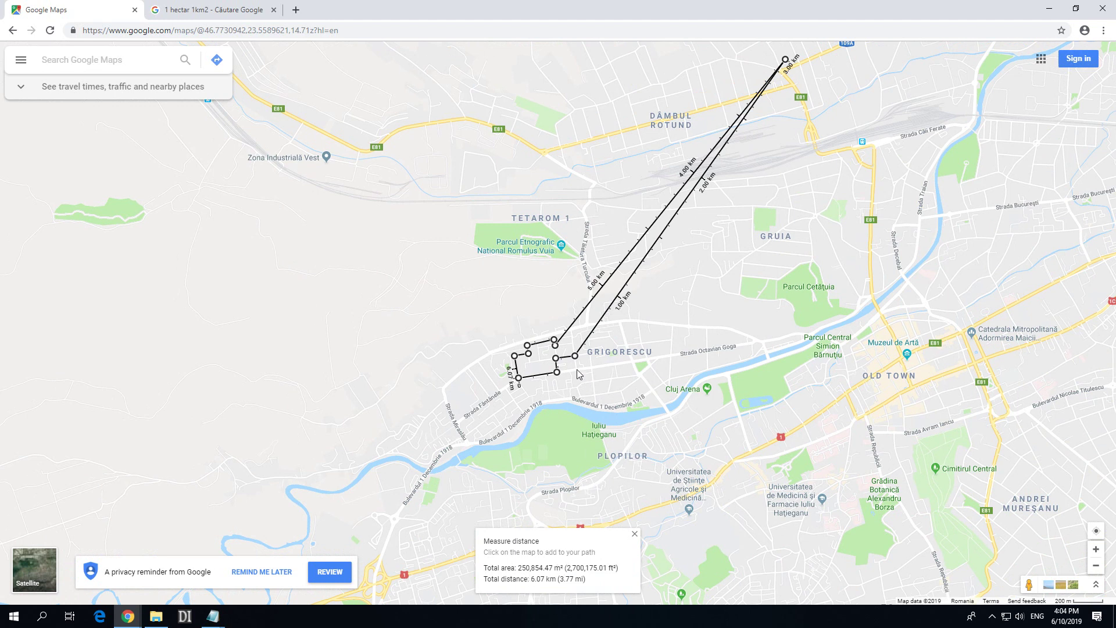
{"action": "left_click_drag", "start_coordinate": [575, 356], "coordinate": [1049, 559]}
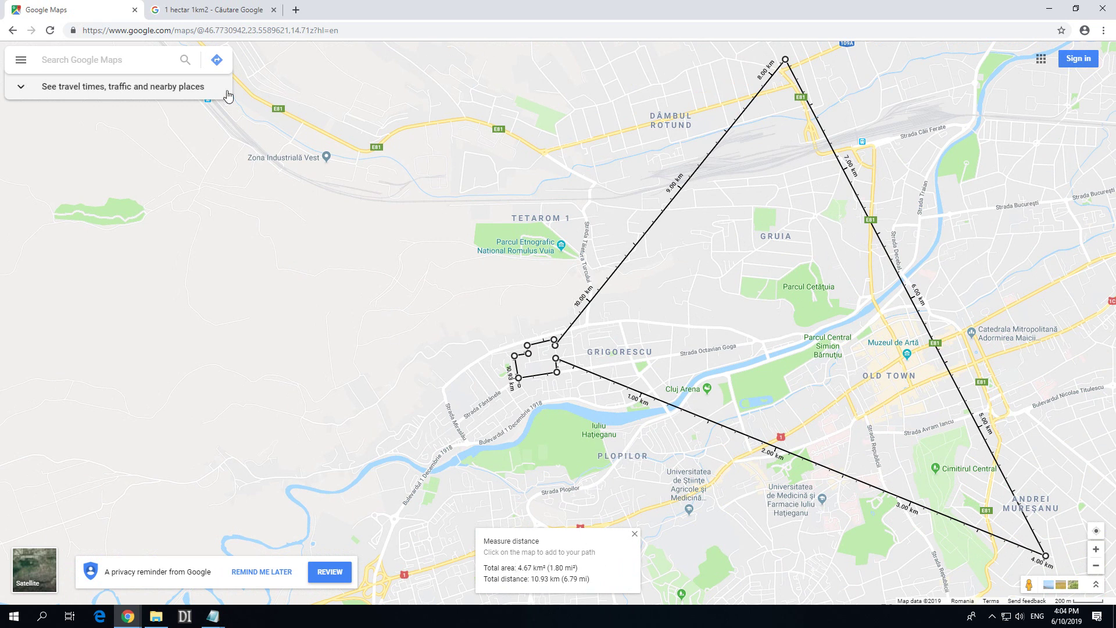
{"action": "left_click", "coordinate": [221, 16]}
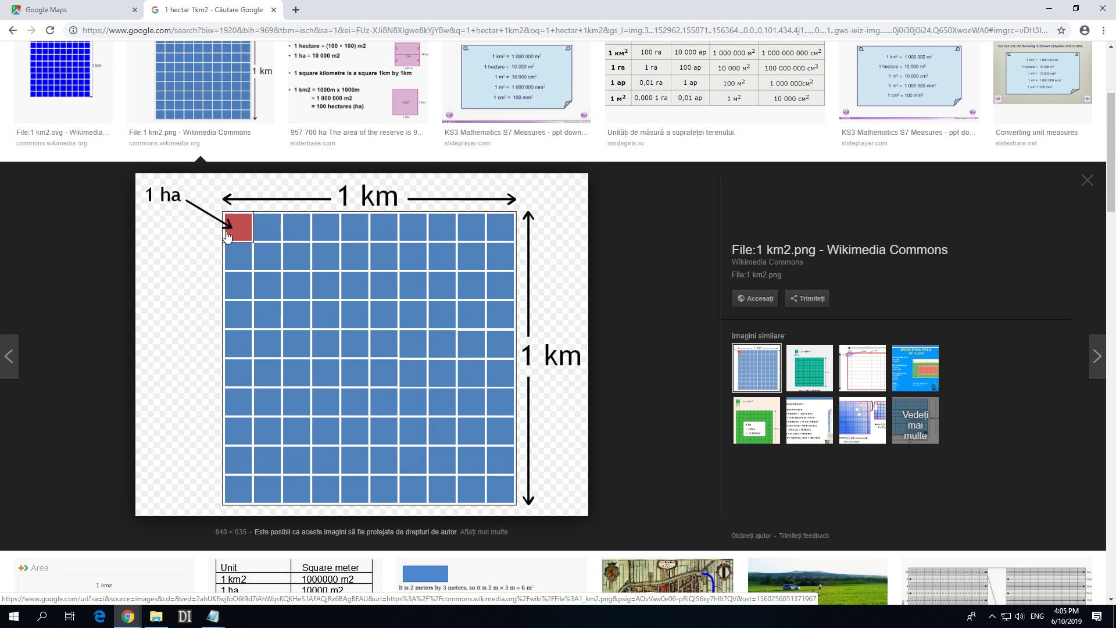
- Return to the Google Maps tab with the measured triangle
{"action": "left_click", "coordinate": [89, 12]}
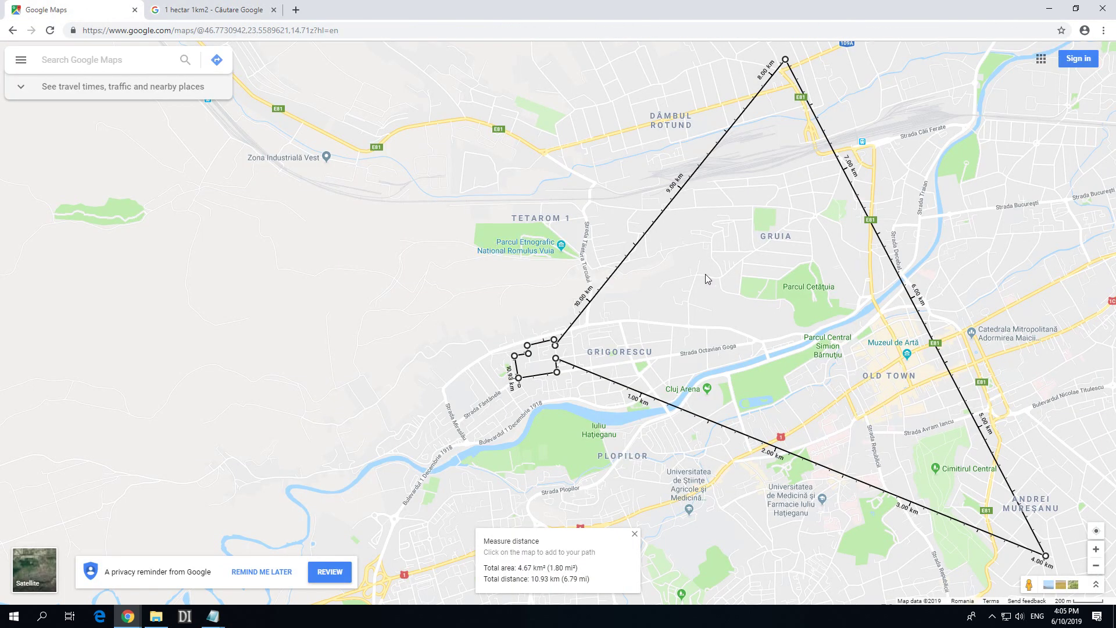